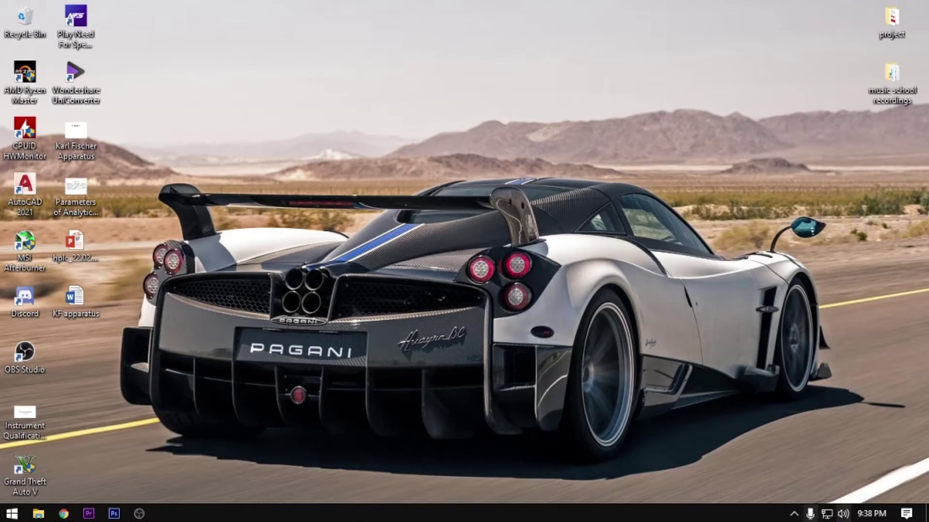
# Review the Realtek Speakers entry in the Sound dialog's Playback list, then close the dialog
pyautogui.rightClick(843, 514)
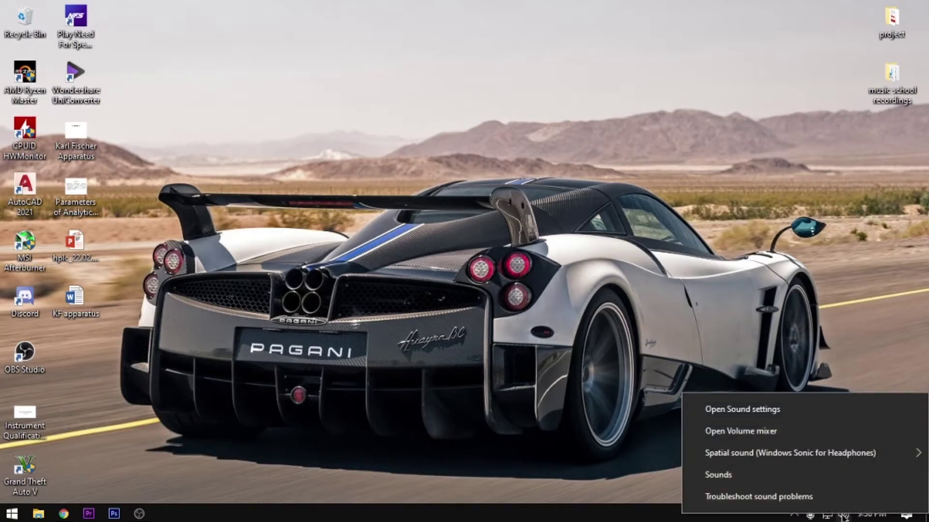
pyautogui.click(738, 477)
pyautogui.click(154, 159)
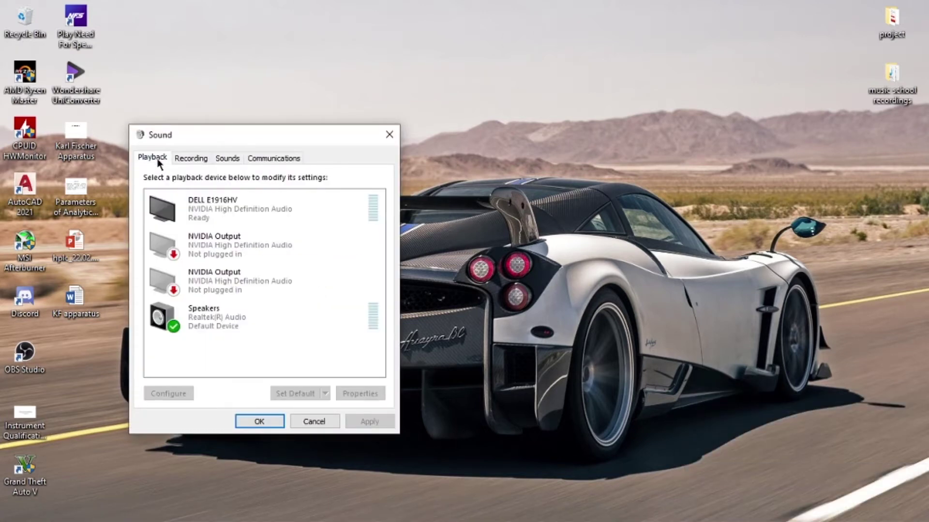
pyautogui.moveTo(234, 133); pyautogui.dragTo(325, 61)
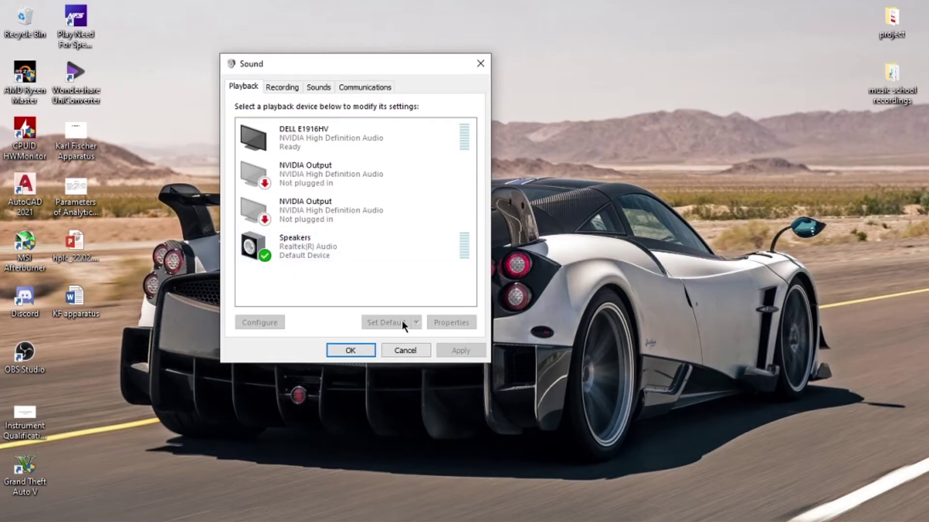
pyautogui.click(321, 257)
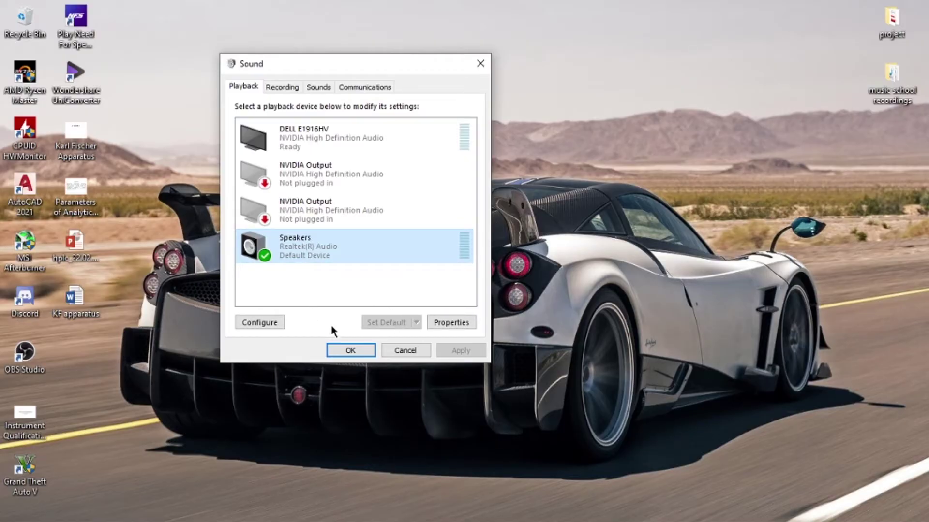
pyautogui.click(346, 350)
# Refresh the desktop and browse the Start menu app list
pyautogui.rightClick(394, 176)
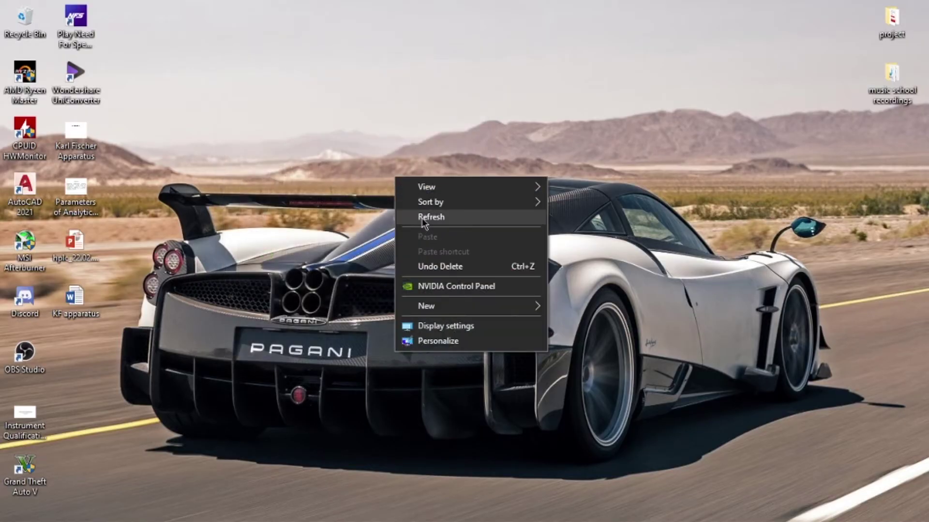
pyautogui.rightClick(351, 188)
pyautogui.click(385, 228)
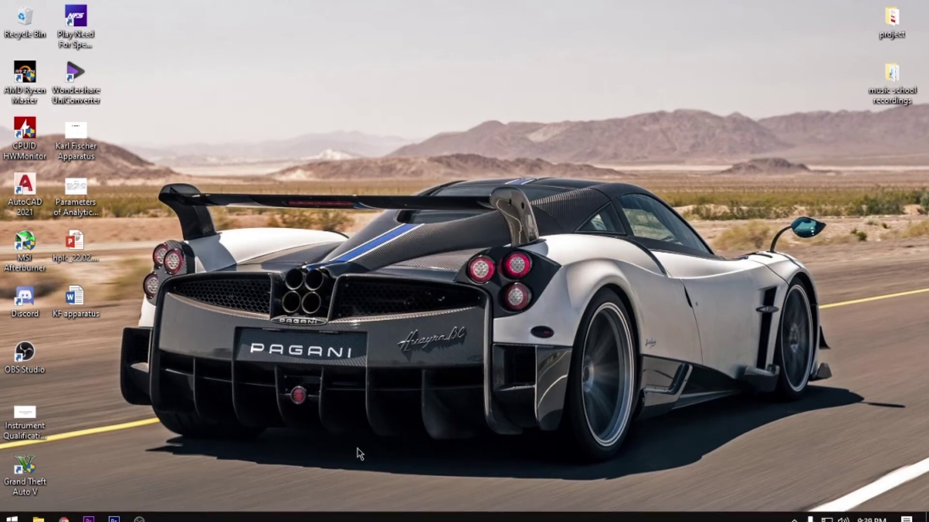
pyautogui.press('super')
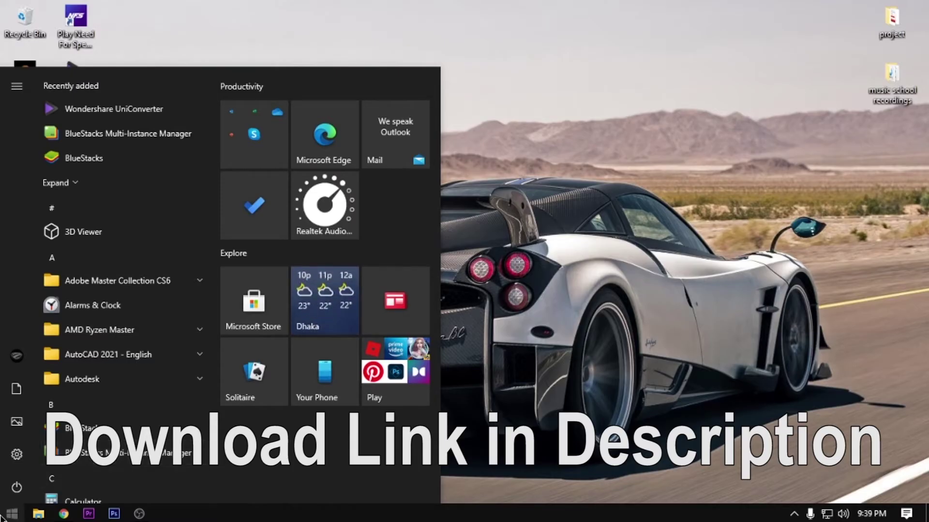
pyautogui.press('super')
pyautogui.press('super')
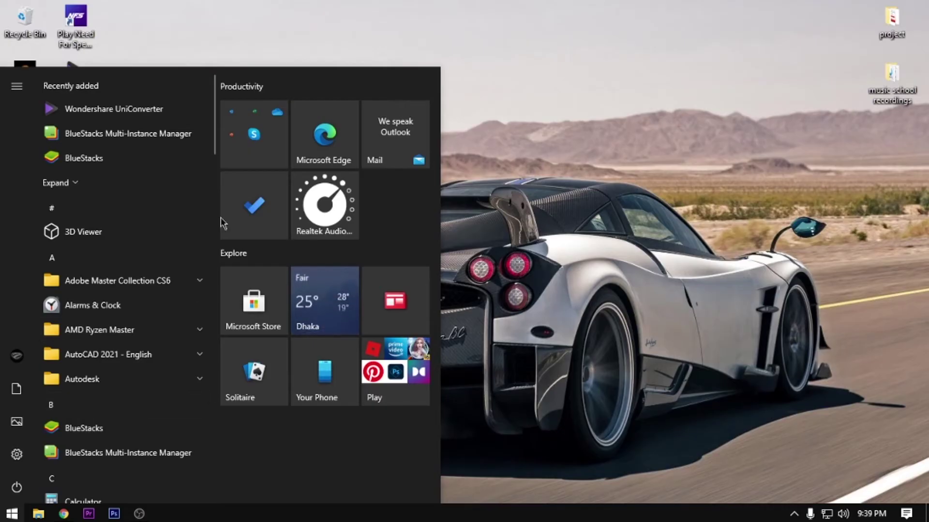
pyautogui.moveTo(213, 131)
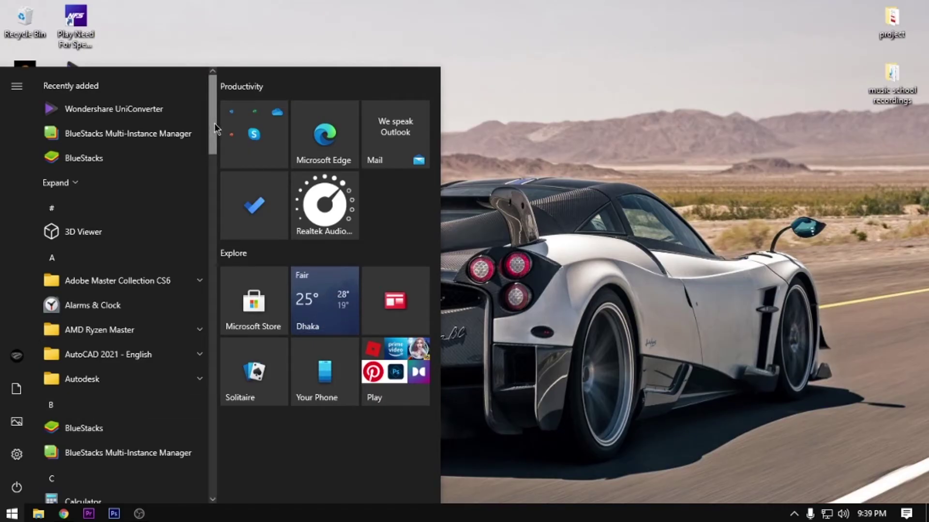
pyautogui.moveTo(214, 124); pyautogui.dragTo(213, 155)
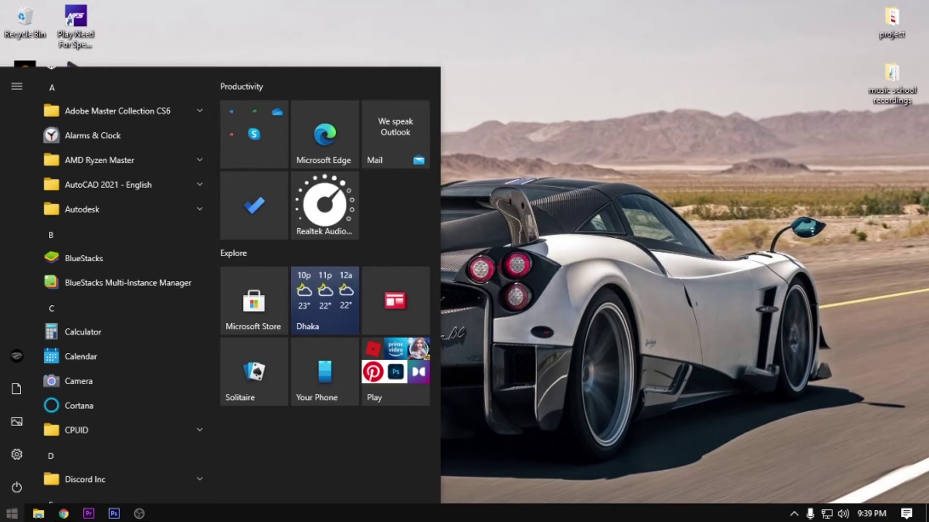
pyautogui.press('Escape')
# Search Start for 'rea' and launch Realtek Audio Console
pyautogui.press('super')
pyautogui.write('re')
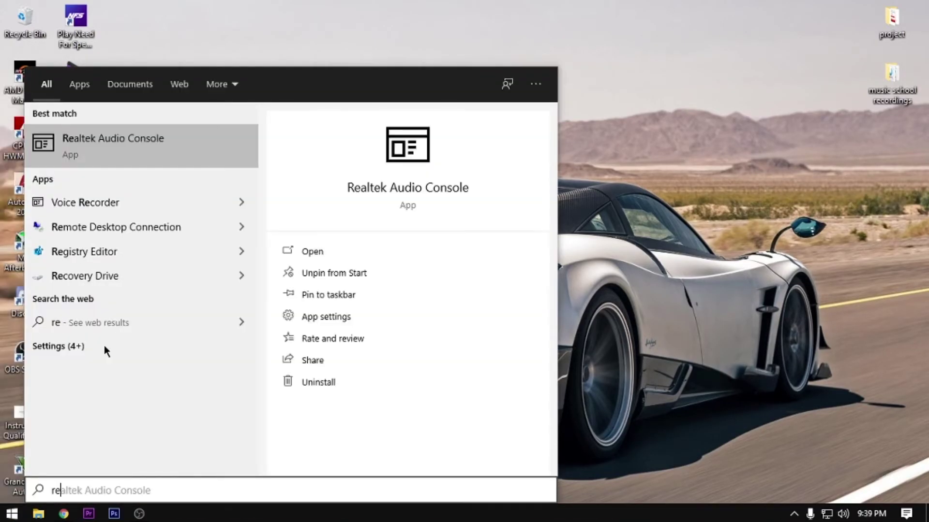
pyautogui.write('a')
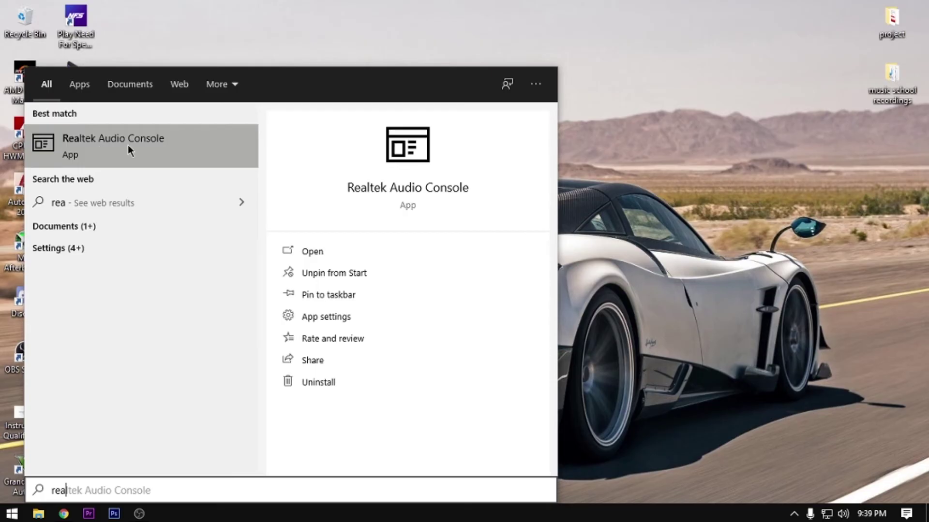
pyautogui.click(128, 144)
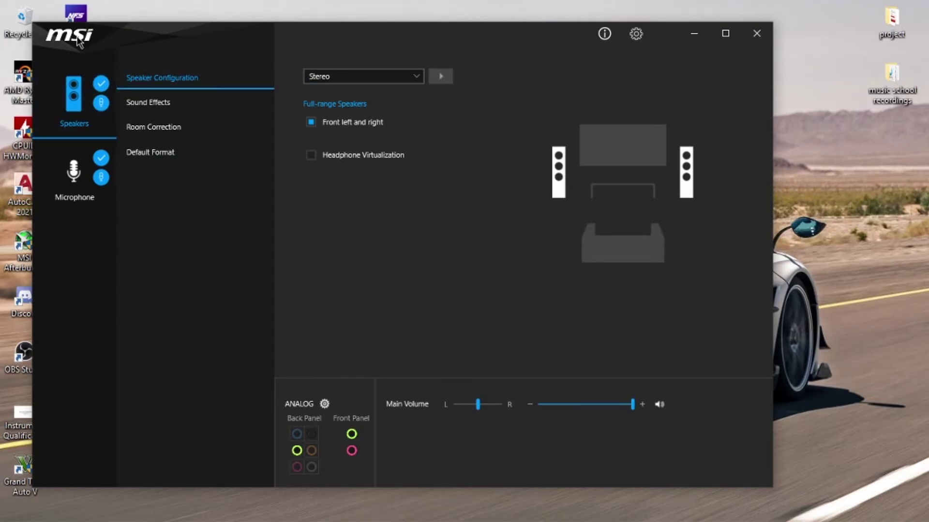
# Open the console's device advanced settings and enable separate front and rear output streams
pyautogui.moveTo(182, 40); pyautogui.dragTo(244, 28)
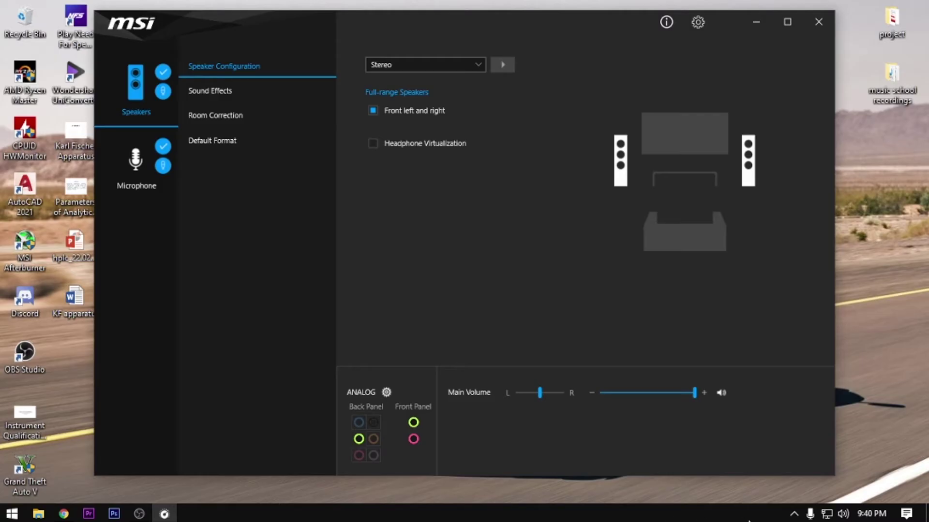
pyautogui.click(793, 513)
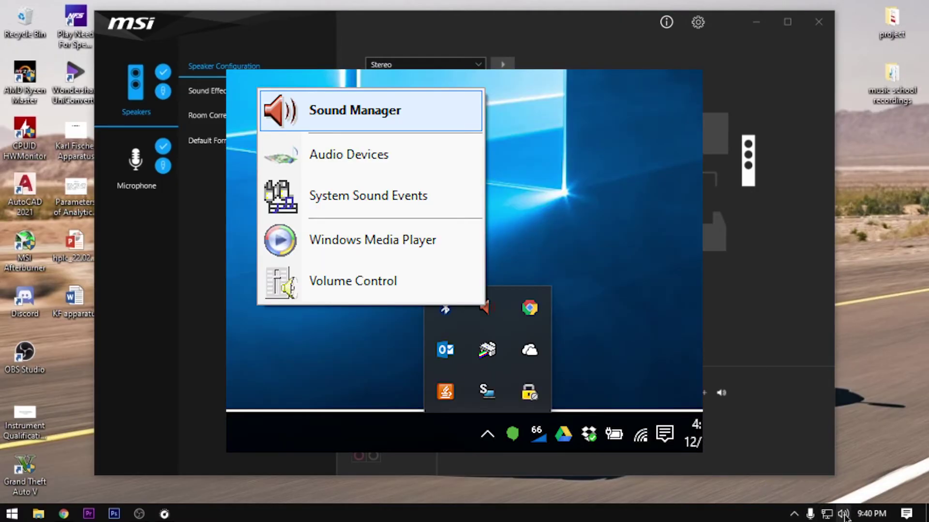
pyautogui.rightClick(843, 513)
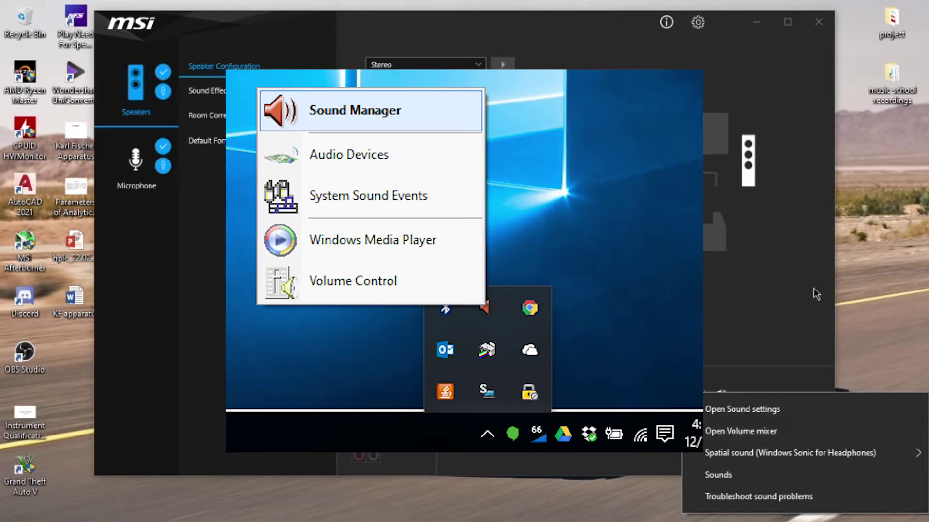
pyautogui.click(855, 275)
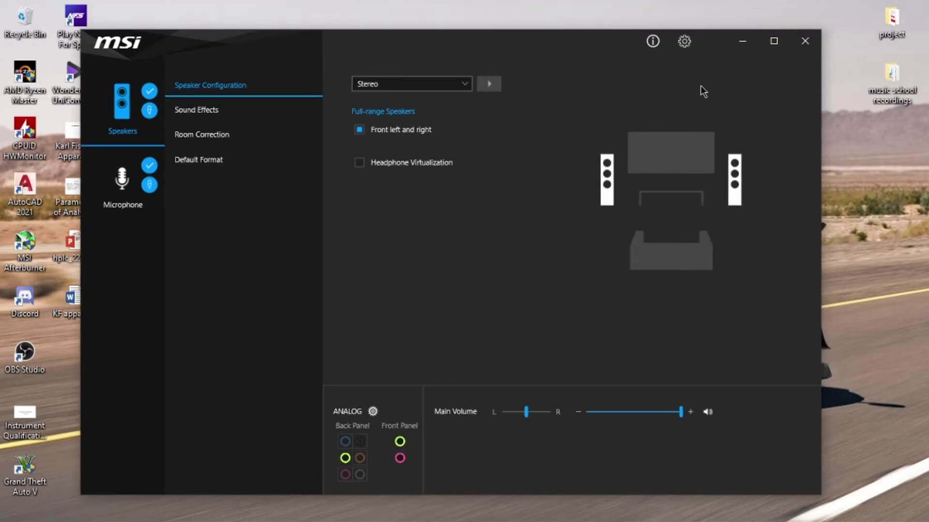
pyautogui.click(686, 43)
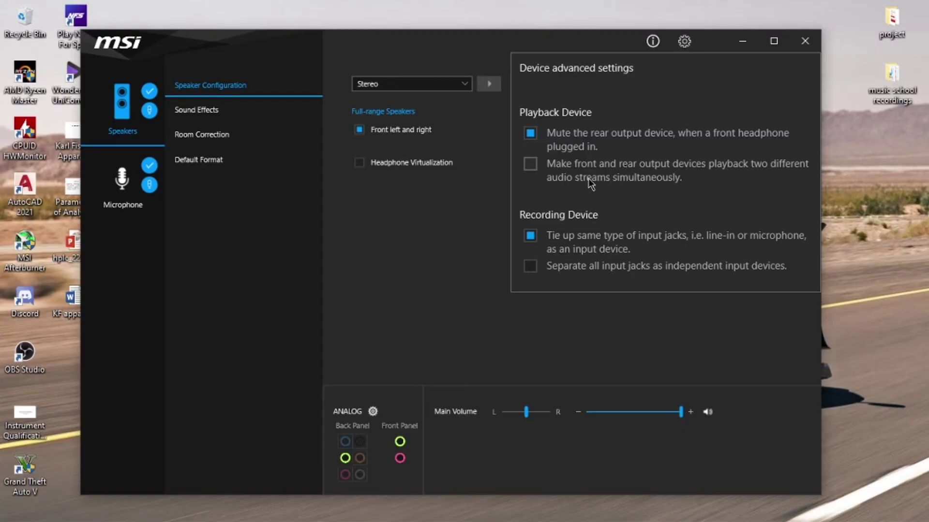
pyautogui.click(567, 166)
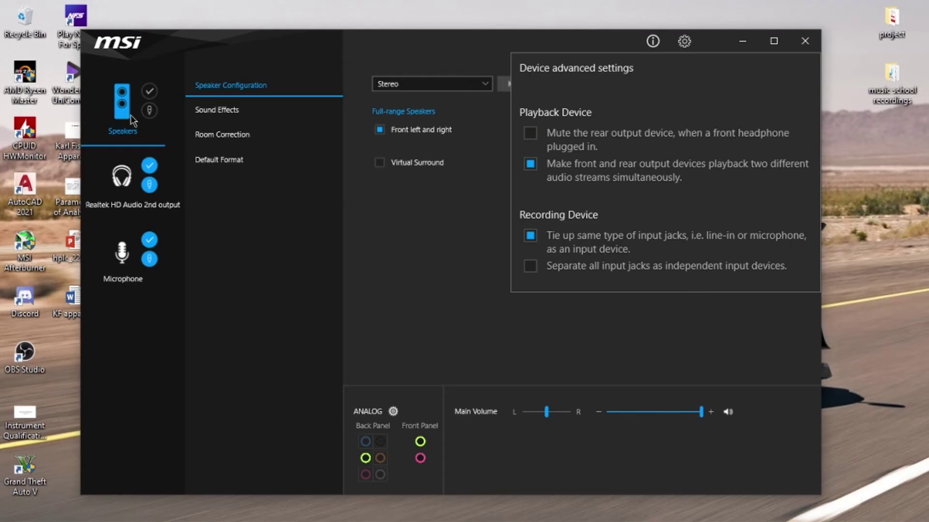
# In device advanced settings, split the input jacks, then re-tie same-type jacks
pyautogui.click(147, 98)
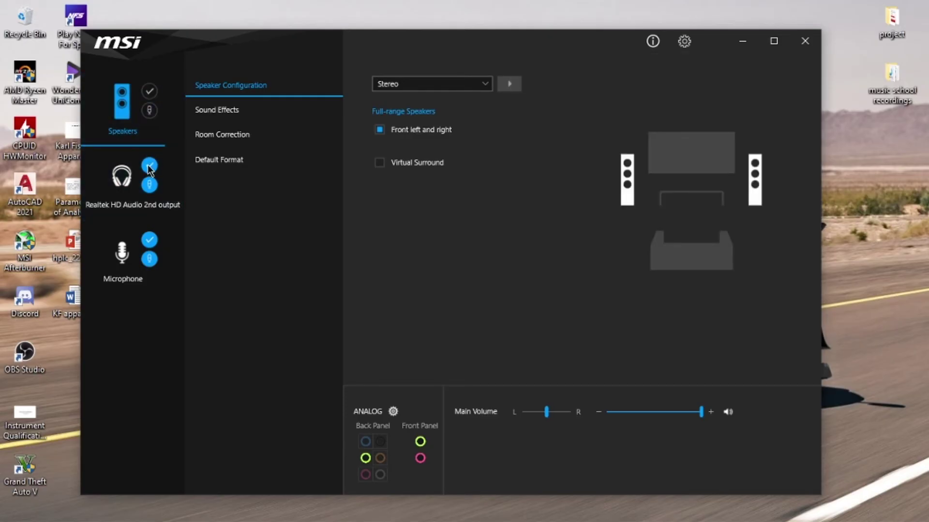
pyautogui.click(684, 42)
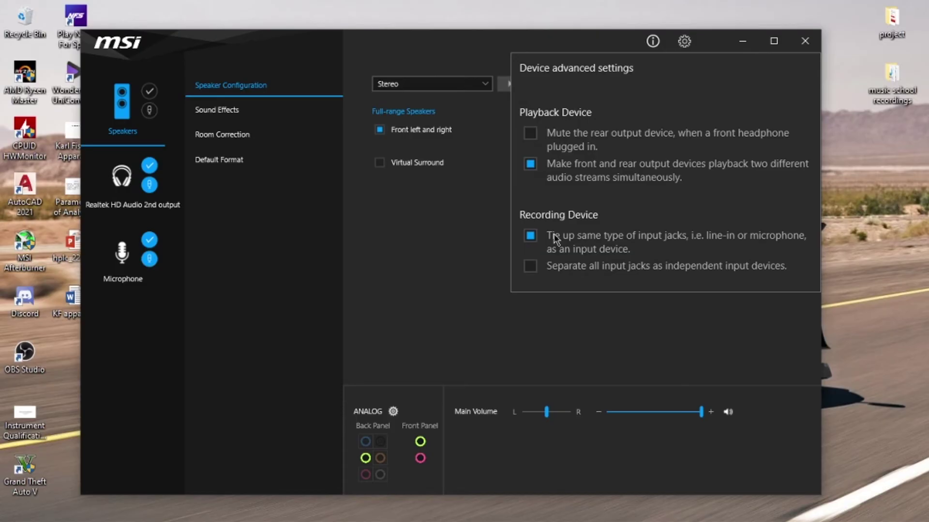
pyautogui.click(572, 267)
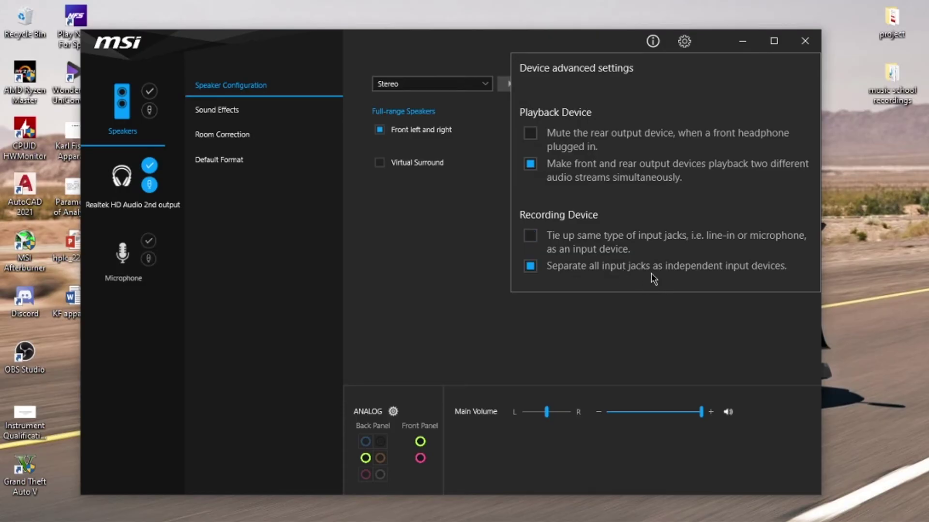
pyautogui.click(531, 237)
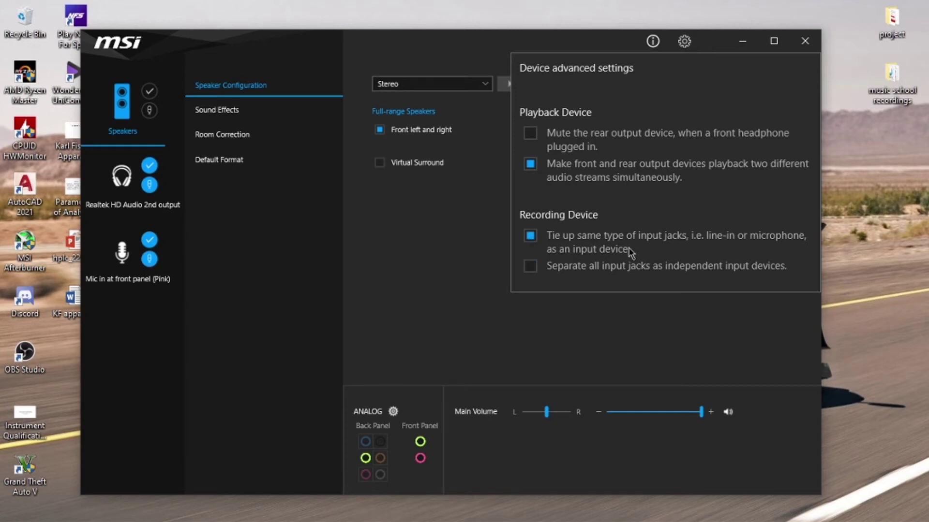
pyautogui.click(681, 45)
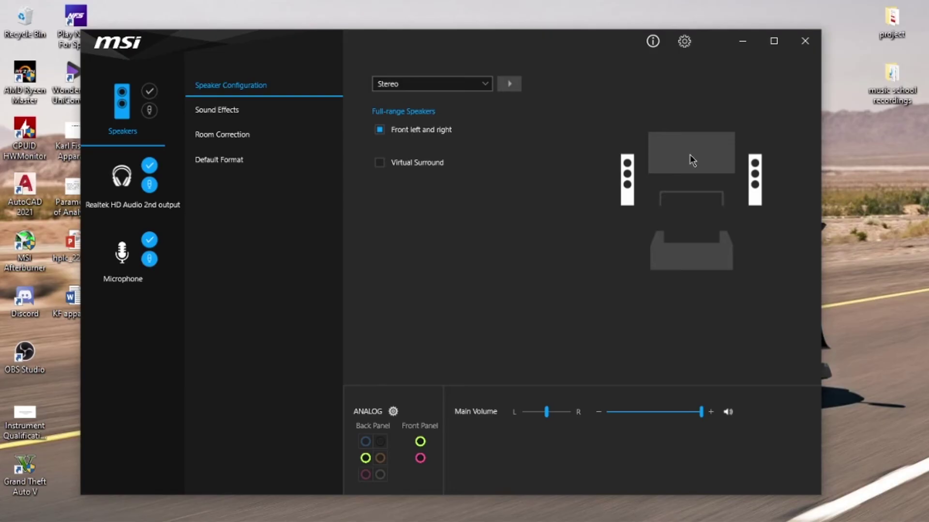
pyautogui.click(684, 42)
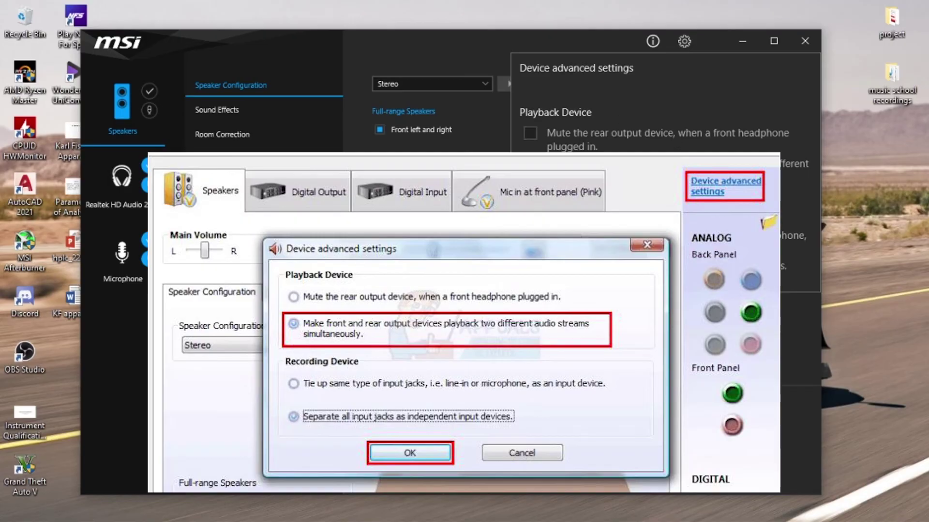
pyautogui.click(682, 43)
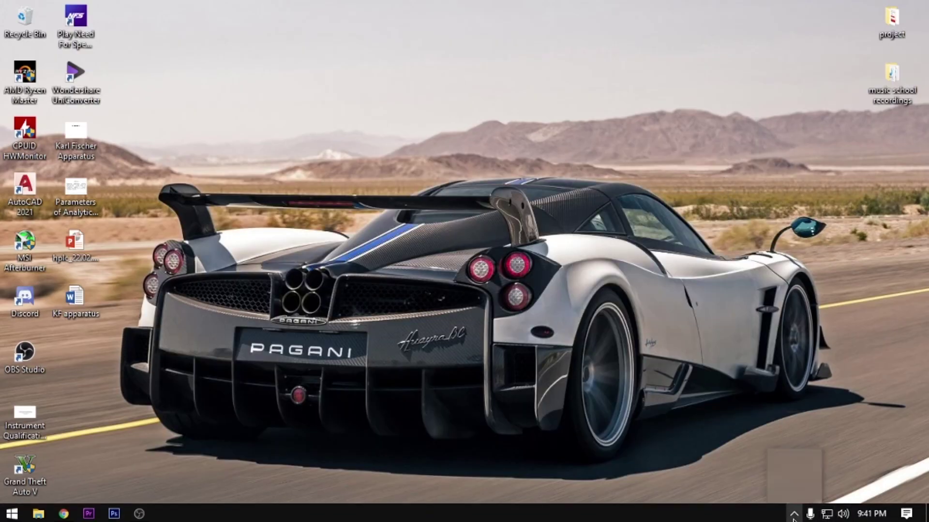
pyautogui.rightClick(843, 514)
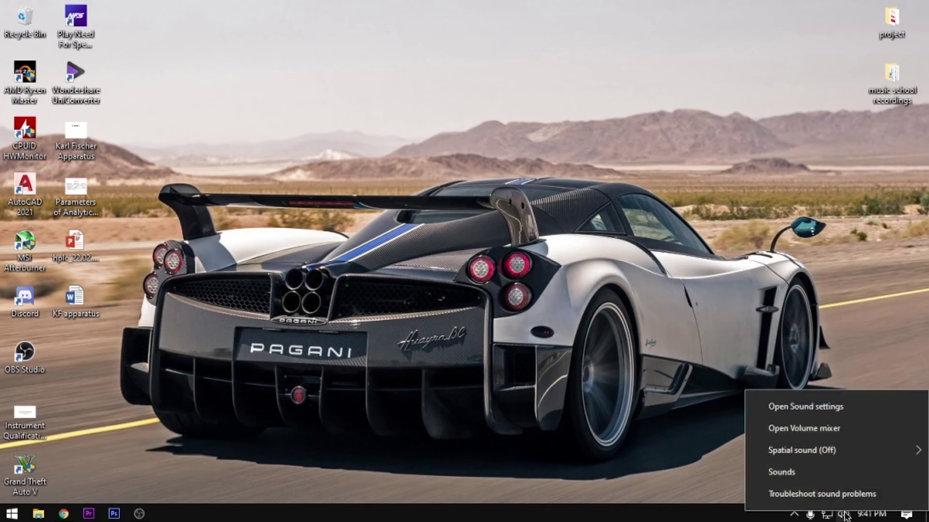
# Set Speakers as default playback, then Realtek HD Audio 2nd output, and confirm with OK
pyautogui.click(808, 468)
pyautogui.click(45, 55)
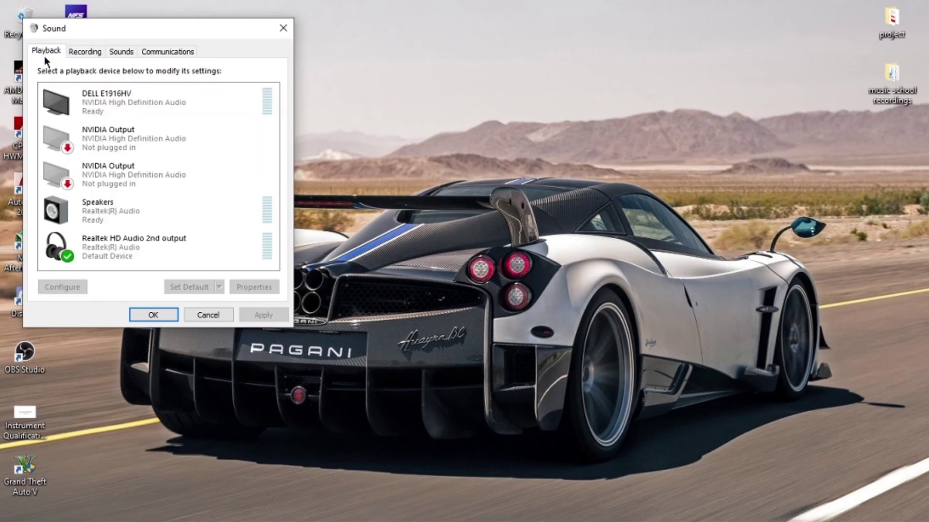
pyautogui.moveTo(126, 29); pyautogui.dragTo(365, 23)
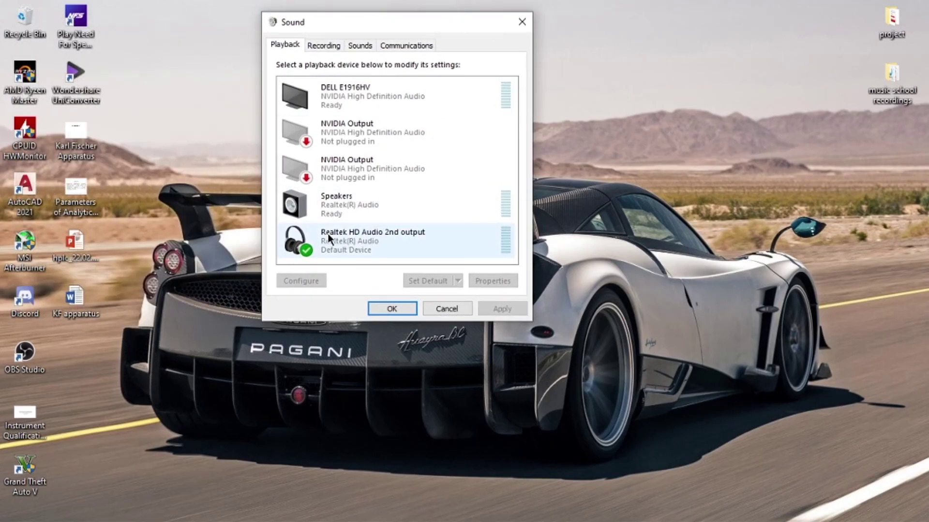
pyautogui.click(316, 204)
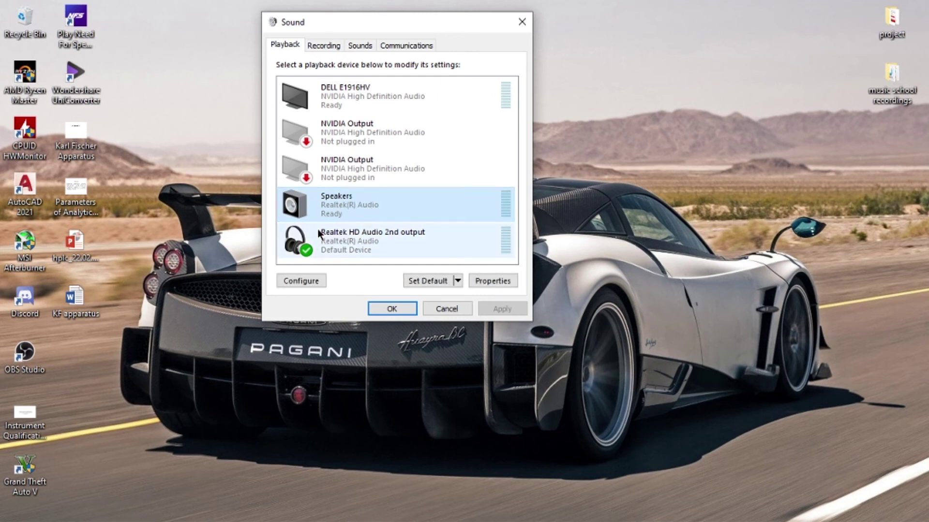
pyautogui.click(427, 280)
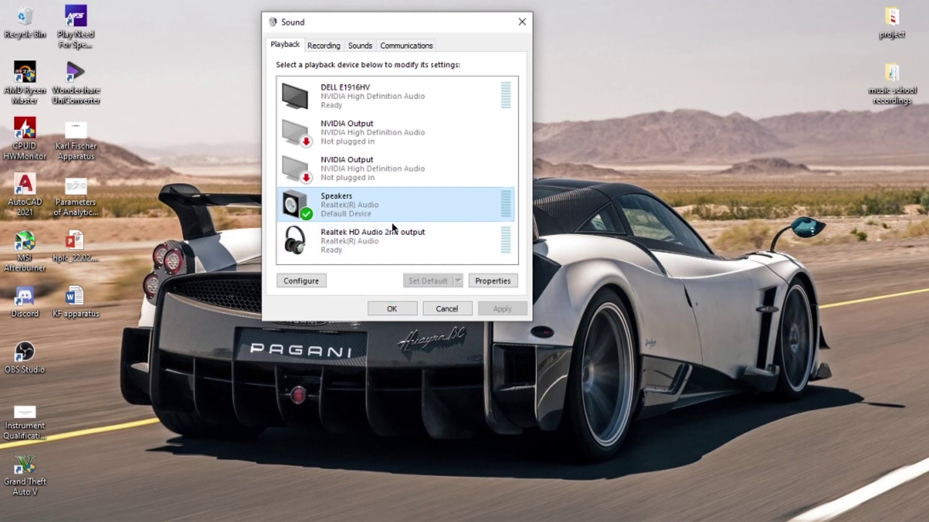
pyautogui.click(368, 248)
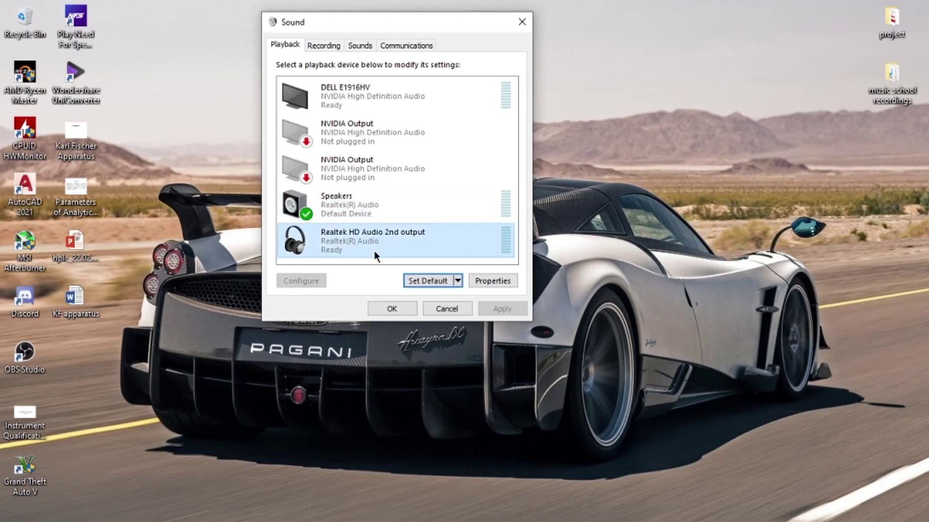
pyautogui.click(429, 285)
pyautogui.click(392, 309)
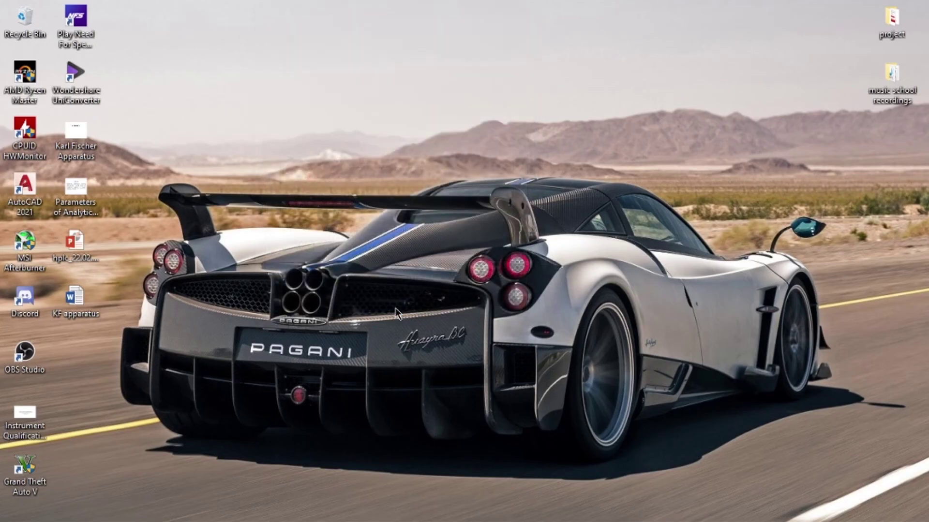
pyautogui.click(12, 515)
pyautogui.click(532, 244)
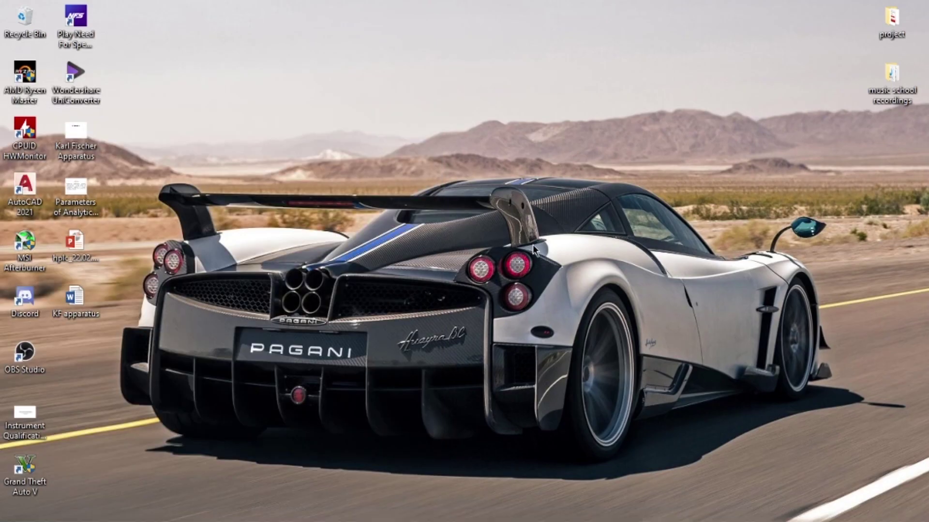